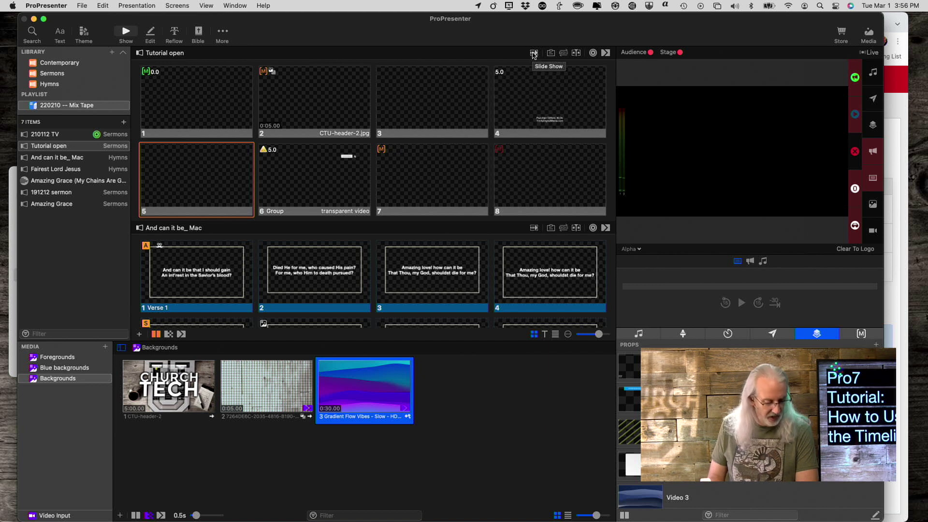
Check the slide show timer choices without picking one, show Tutorial open's timeline, then open 'And can it be_ Mac'.
left_click(534, 53)
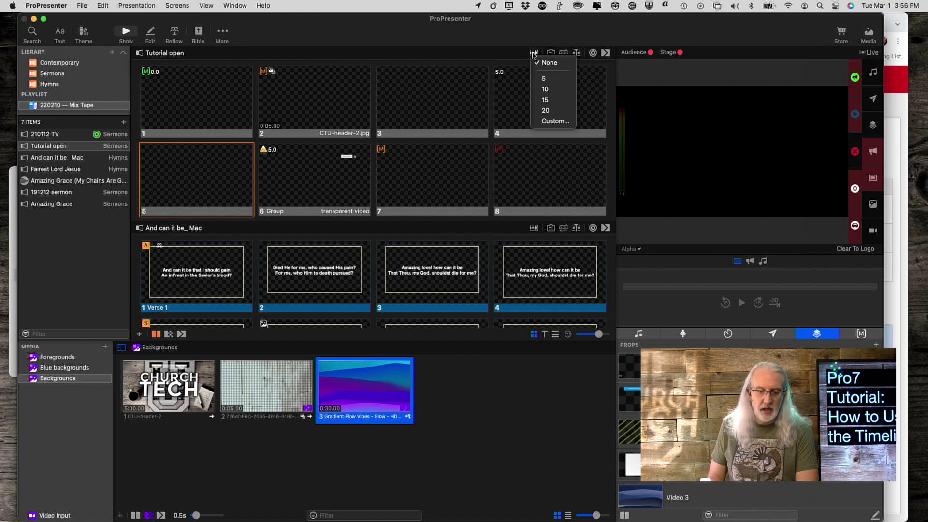
left_click(514, 41)
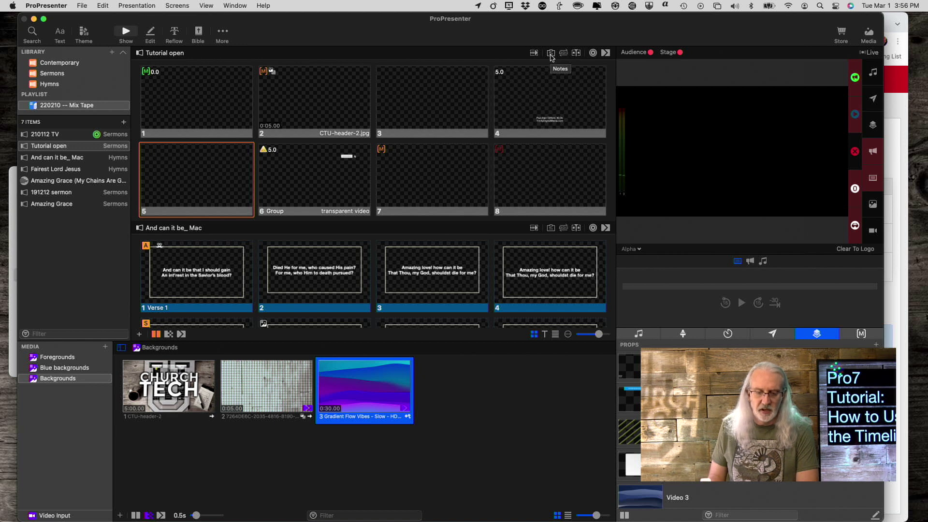
left_click(576, 53)
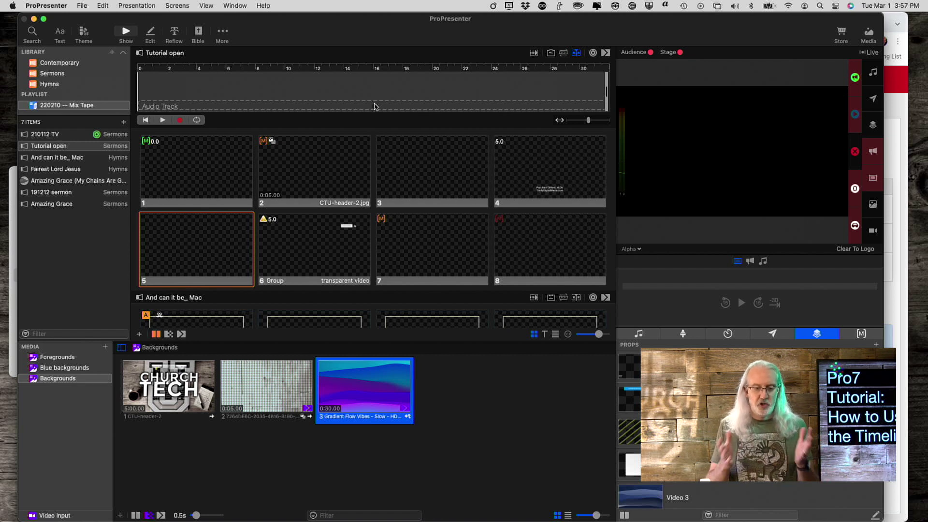
left_click(50, 161)
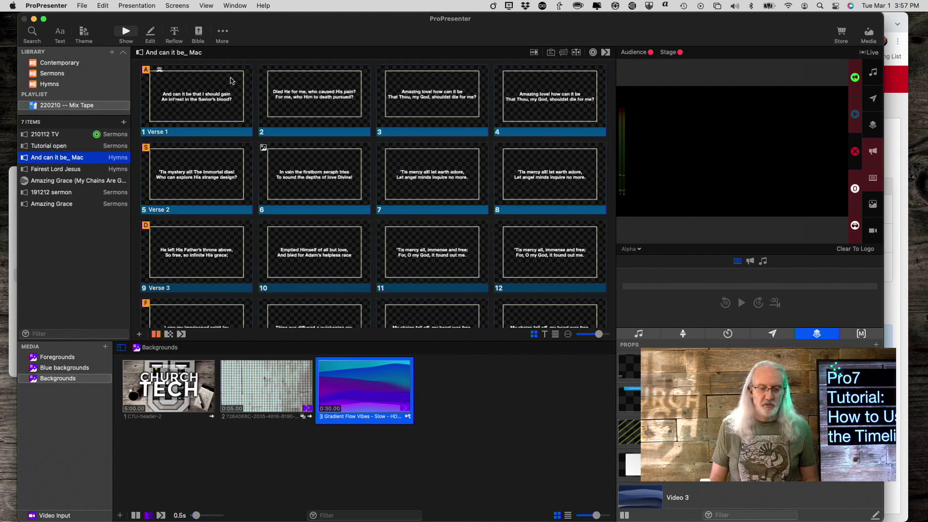
Show the hymn's timeline and remove the Media Playlist action from slide 6.
left_click(576, 53)
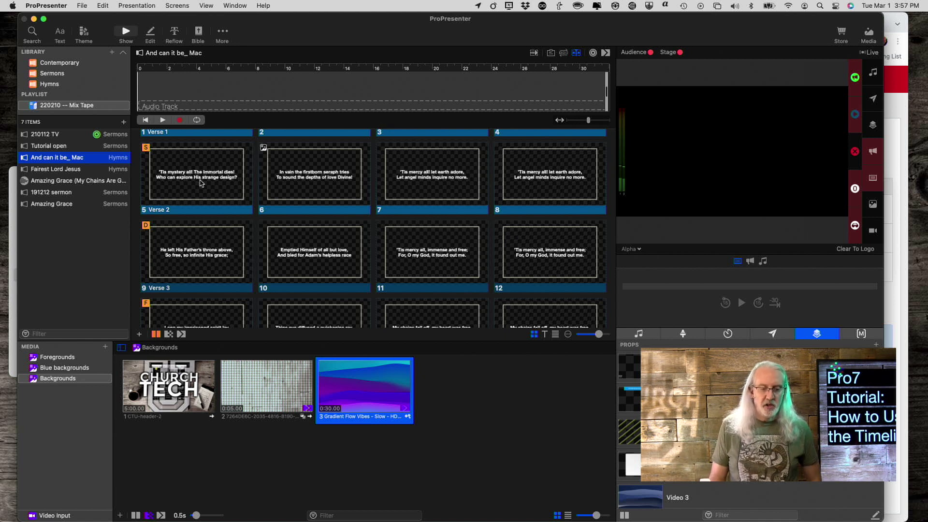
right_click(345, 179)
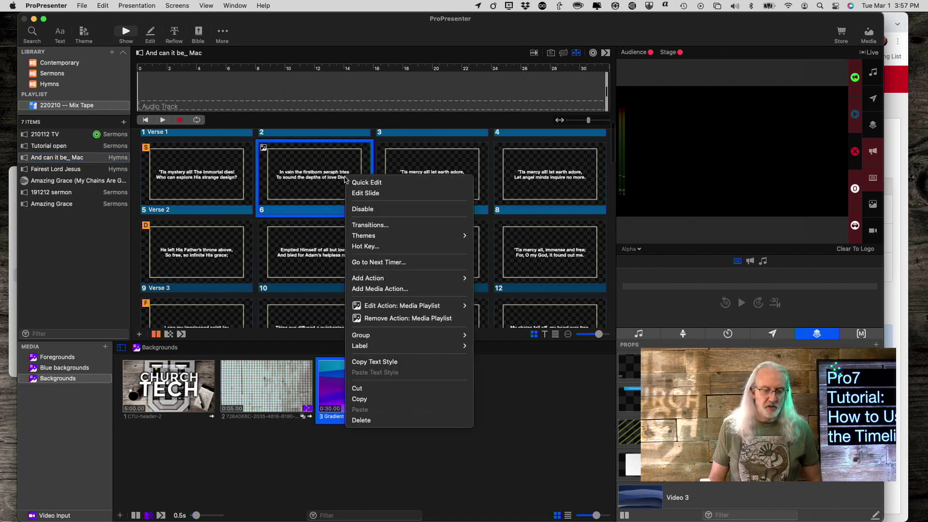
left_click(376, 319)
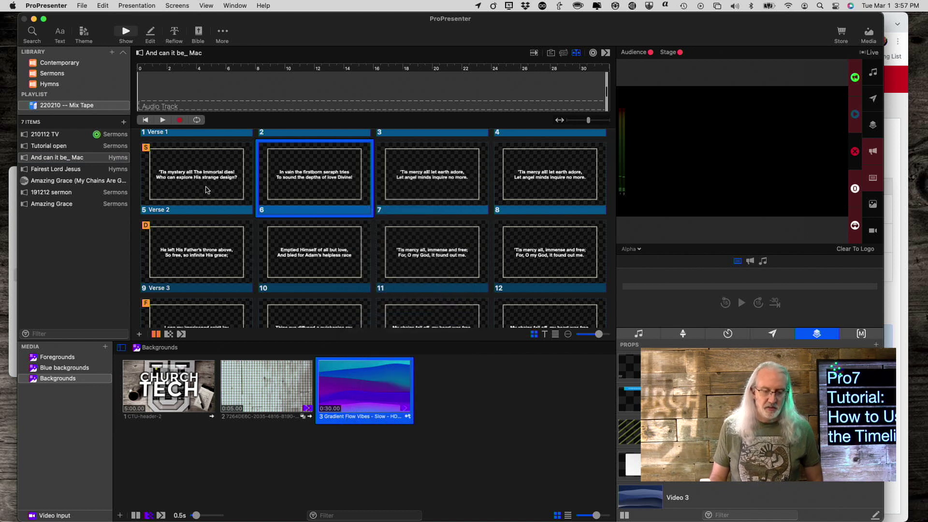
scroll(207, 189, "down", 6)
scroll(206, 189, "down", 4)
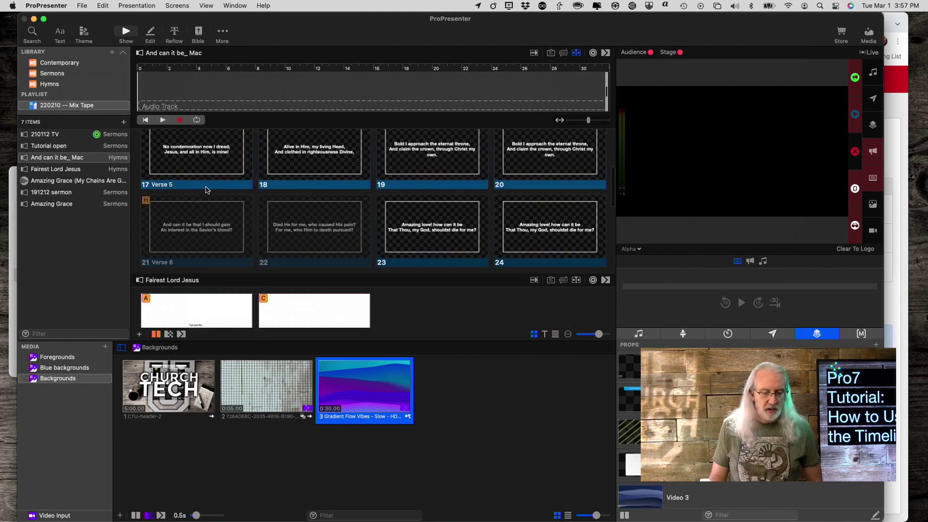
scroll(206, 189, "up", 20)
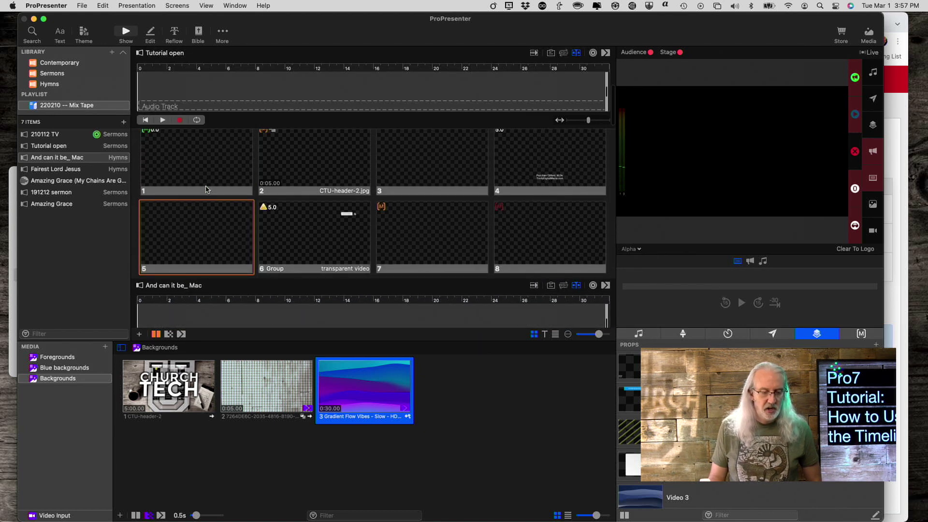
scroll(207, 189, "down", 5)
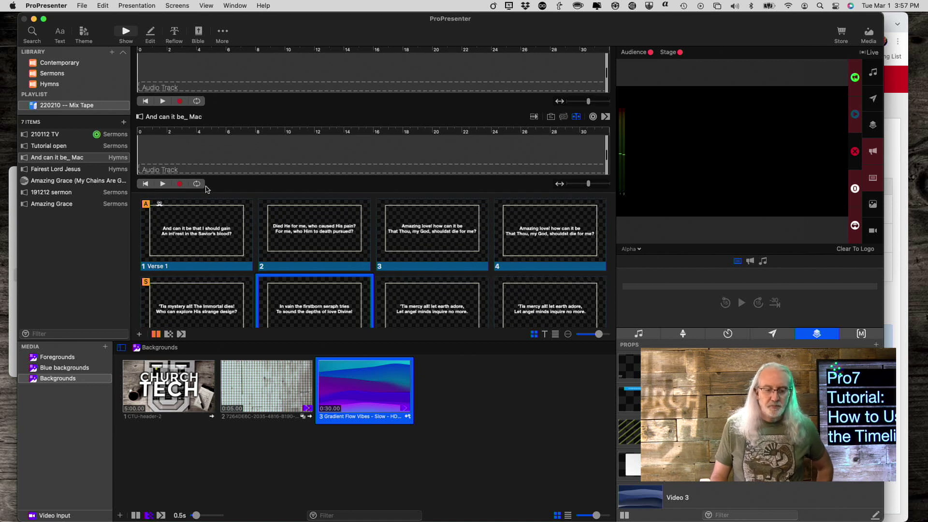
scroll(206, 190, "down", 3)
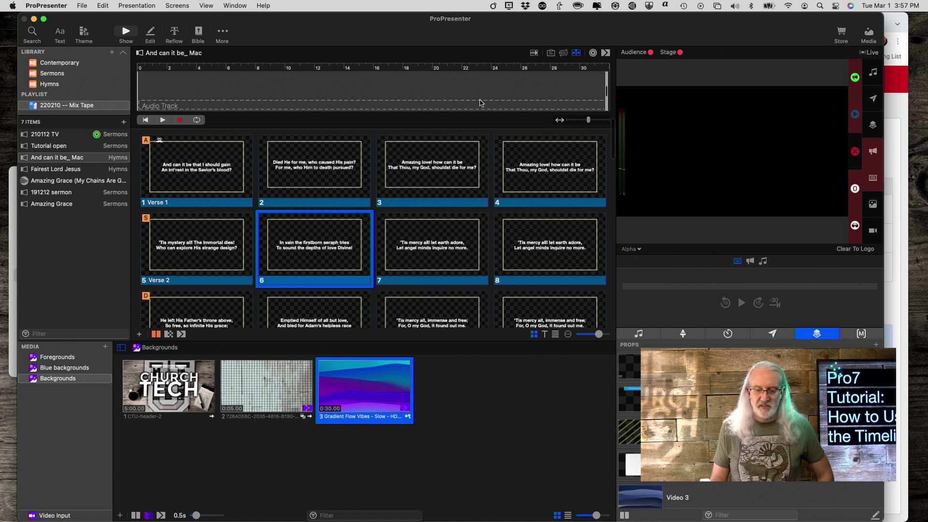
Rescale the timeline ruler to span about 24 seconds and arm cue recording.
mouse_move(588, 120)
left_mouse_down()
mouse_move(575, 121)
mouse_move(603, 122)
mouse_move(582, 121)
mouse_move(594, 124)
left_mouse_up()
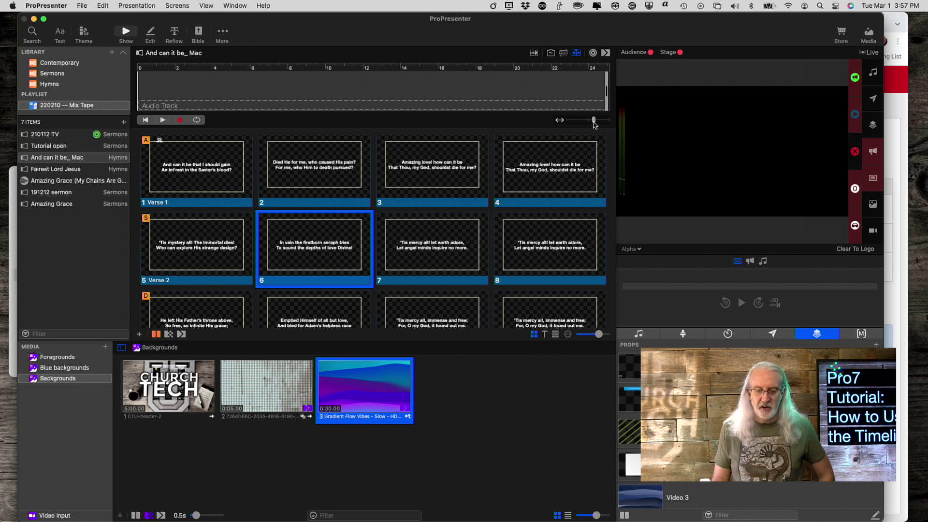
left_click(180, 121)
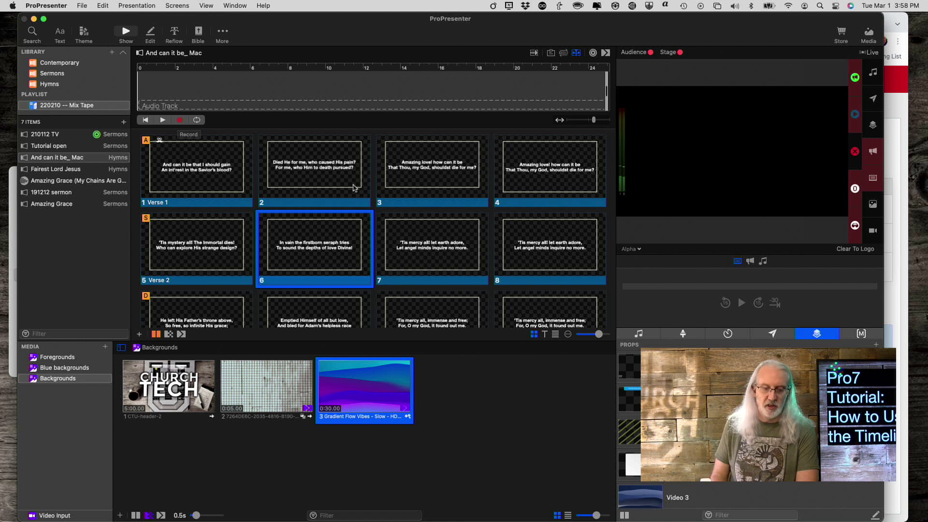
right_click(178, 159)
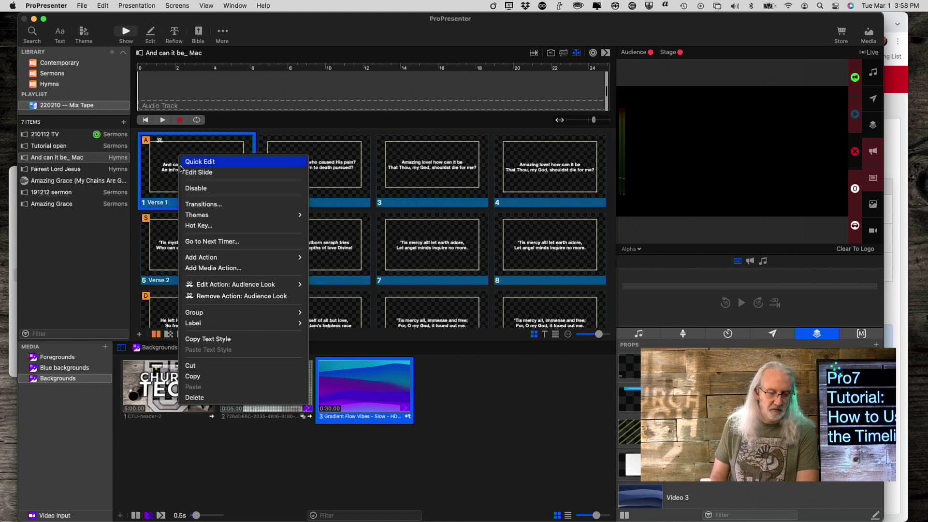
Remove the Audience Look action from slide 1 and display the Audio bin.
left_click(203, 297)
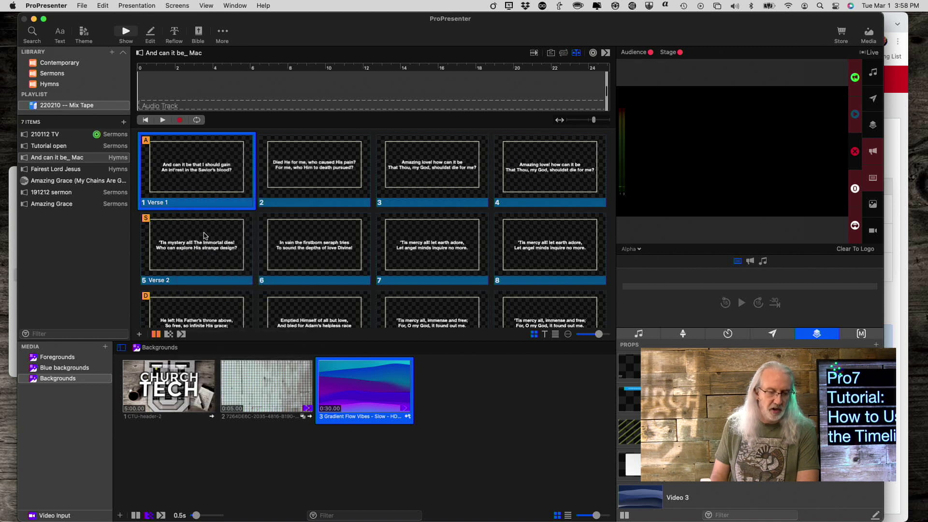
left_click(638, 334)
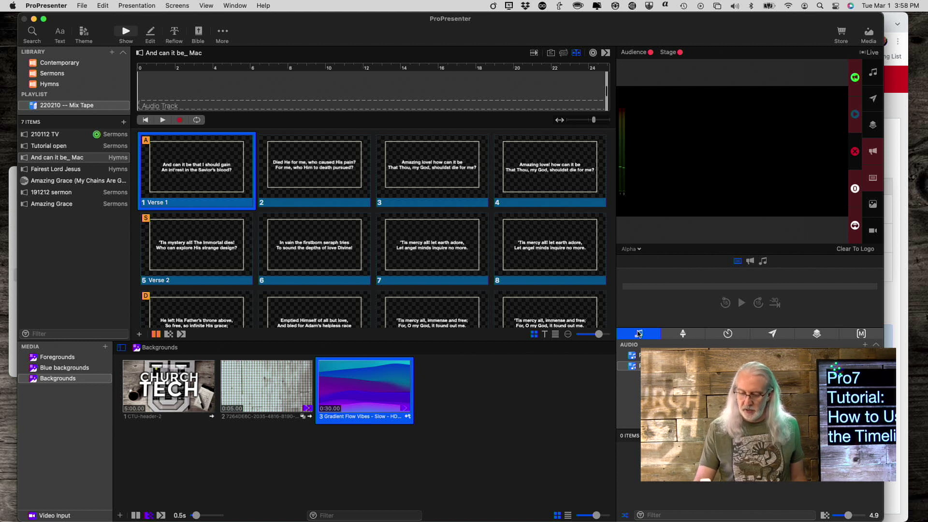
Select the empty audio Playlist in the Audio bin.
left_click(630, 357)
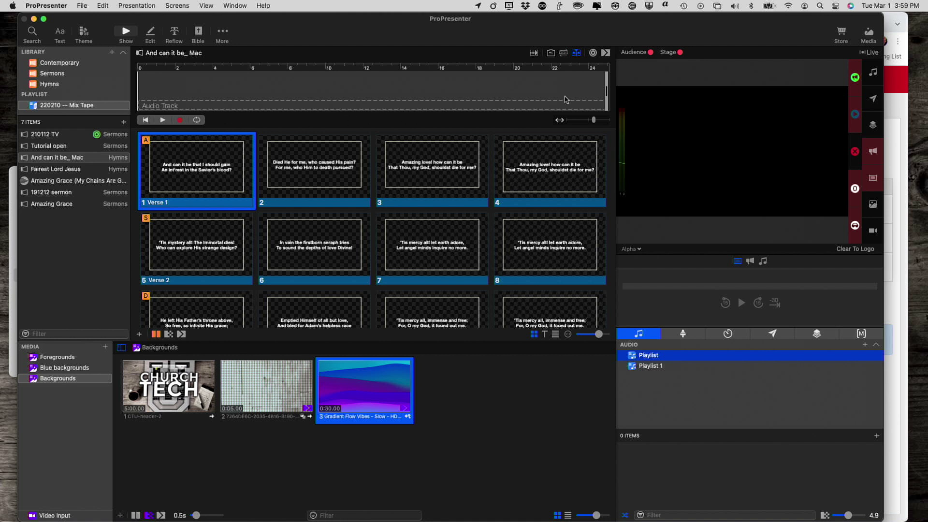
Pull the timeline's end in, then stretch it back out past the 24-second mark.
left_click_drag(606, 91, 535, 85)
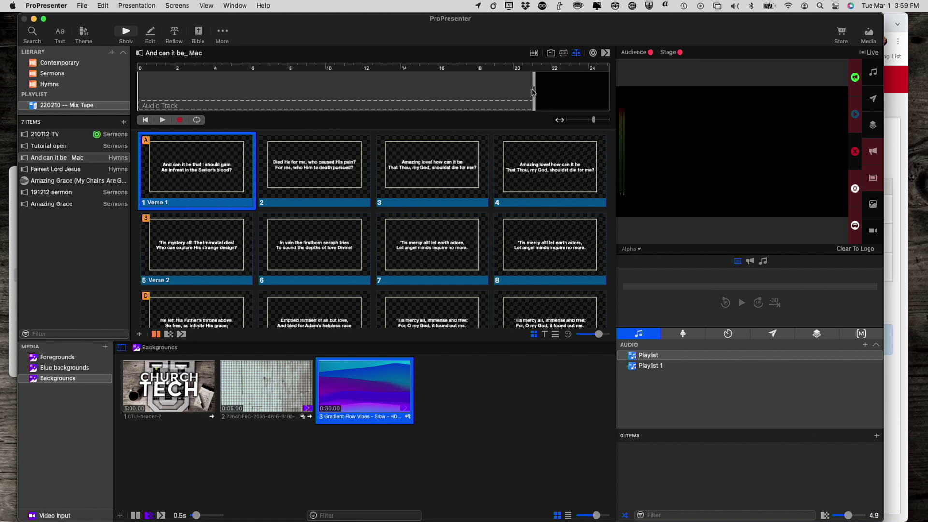
left_click_drag(534, 92, 556, 101)
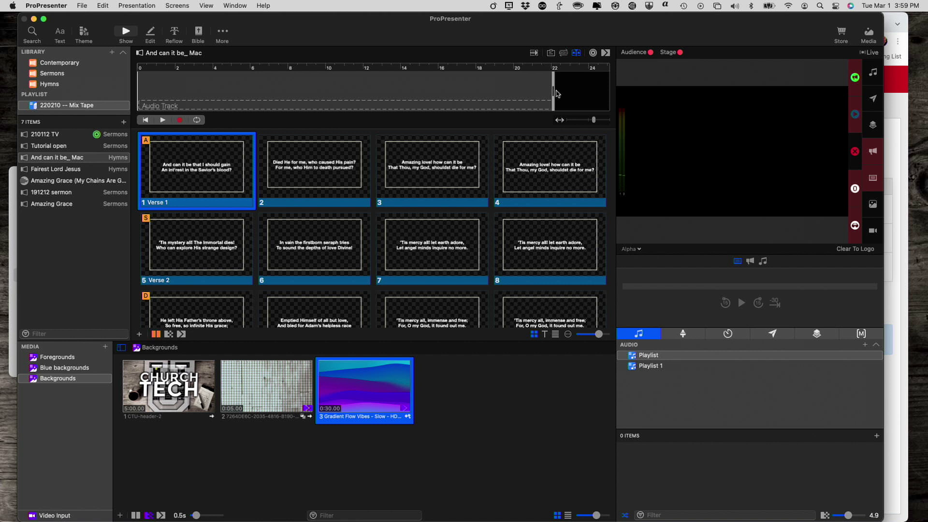
left_click_drag(553, 94, 609, 92)
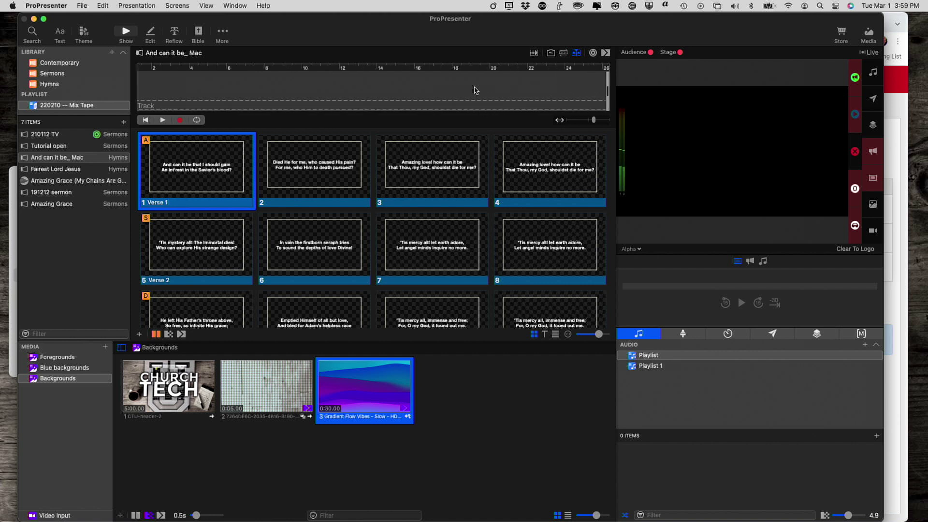
scroll(478, 94, "left", 2)
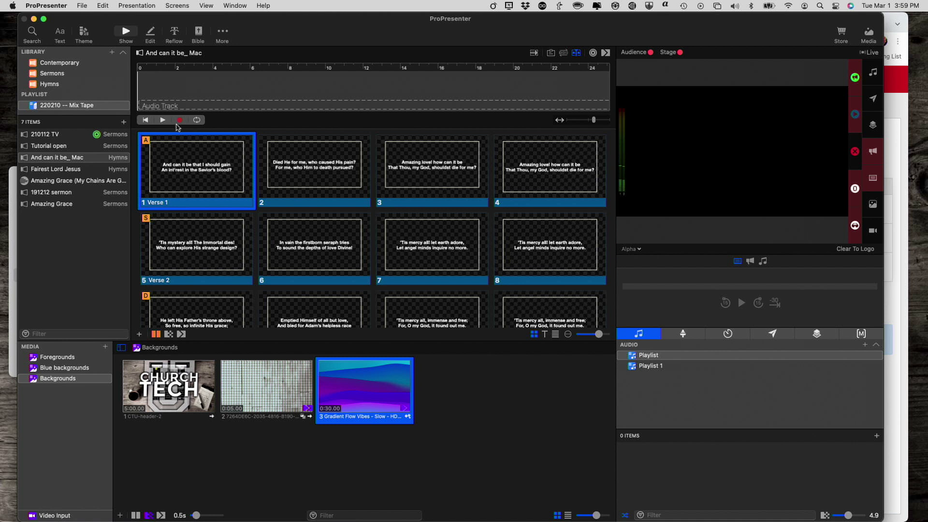
left_click(180, 121)
Record cues by firing slide 1 and advancing through slide 7, then stop recording.
left_click(173, 167)
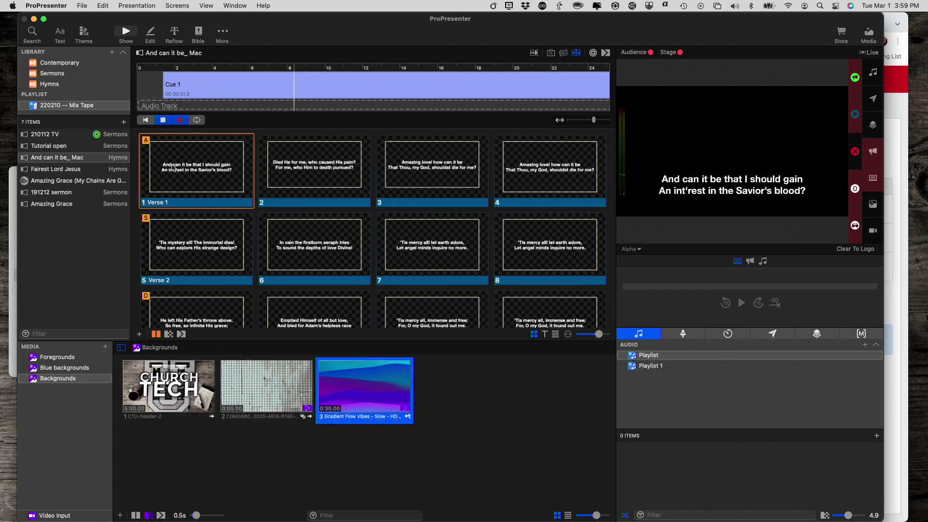
key("Right")
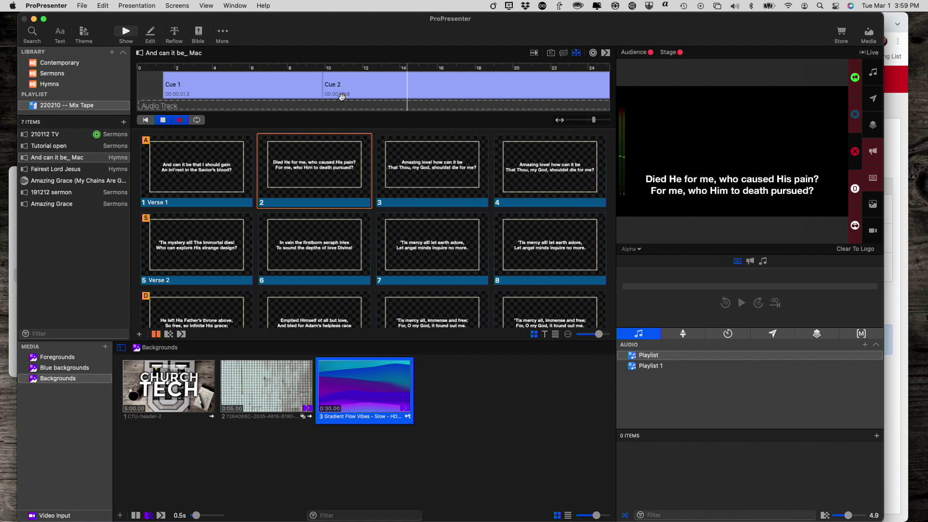
key("Right")
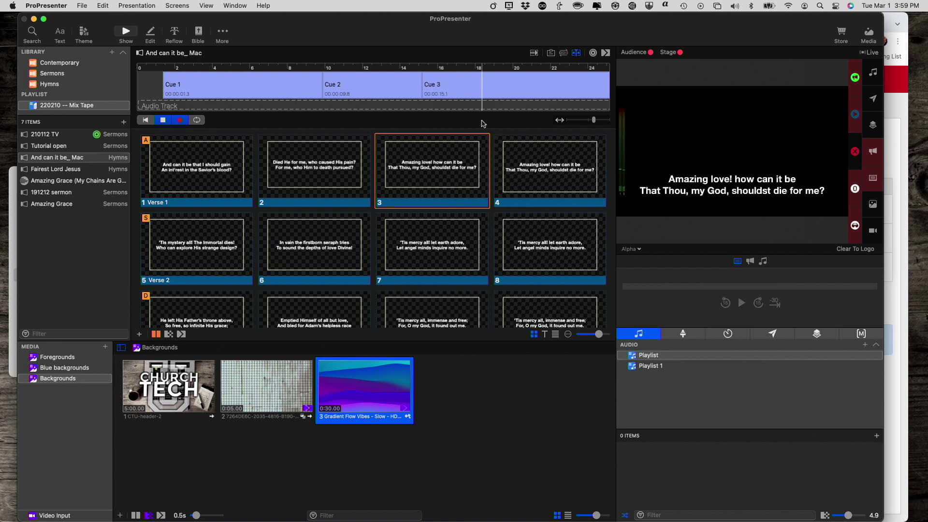
key("Right")
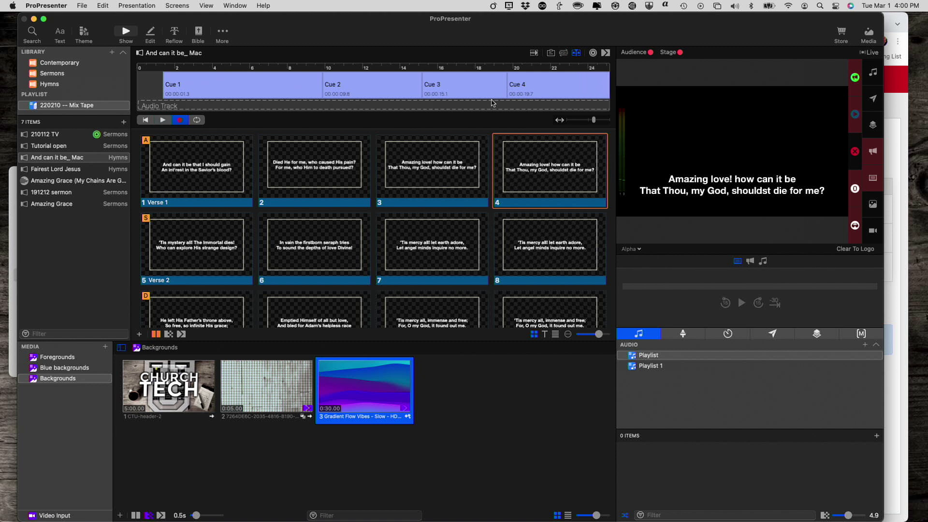
key("Right")
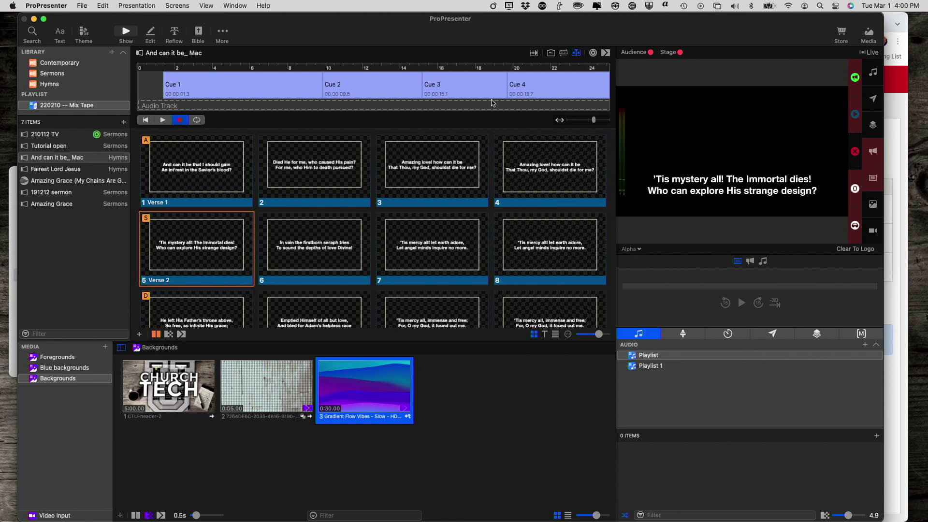
key("Right")
key("Right")
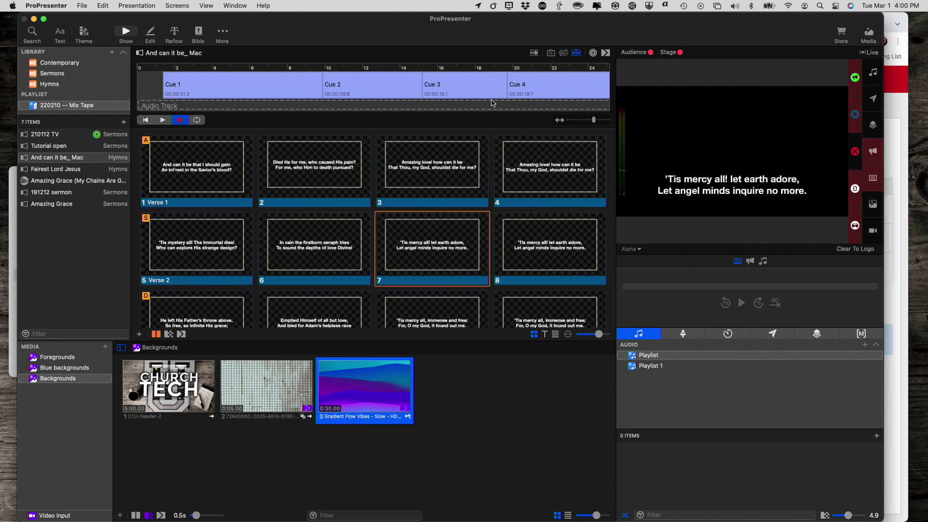
key("Right")
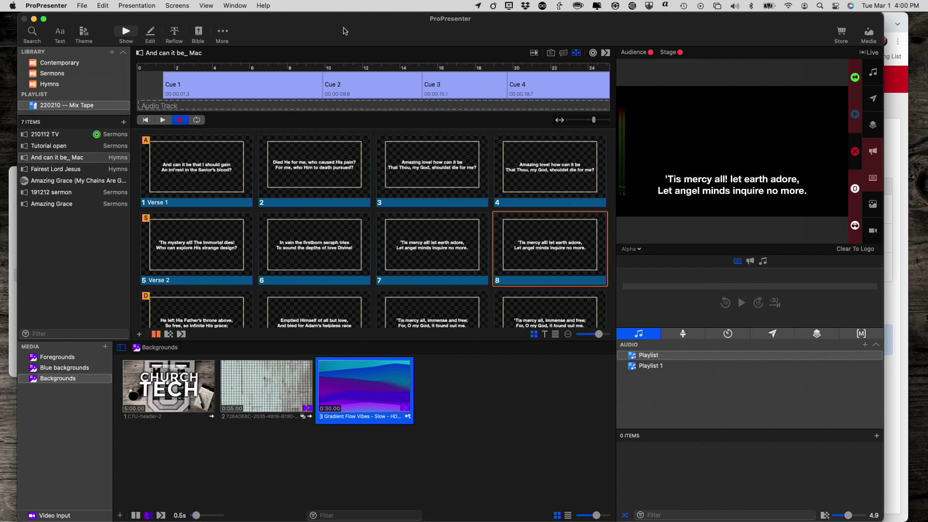
left_click(180, 121)
Play back the recorded Cues 1–4, ending with slide 4's lyrics live.
left_click(162, 120)
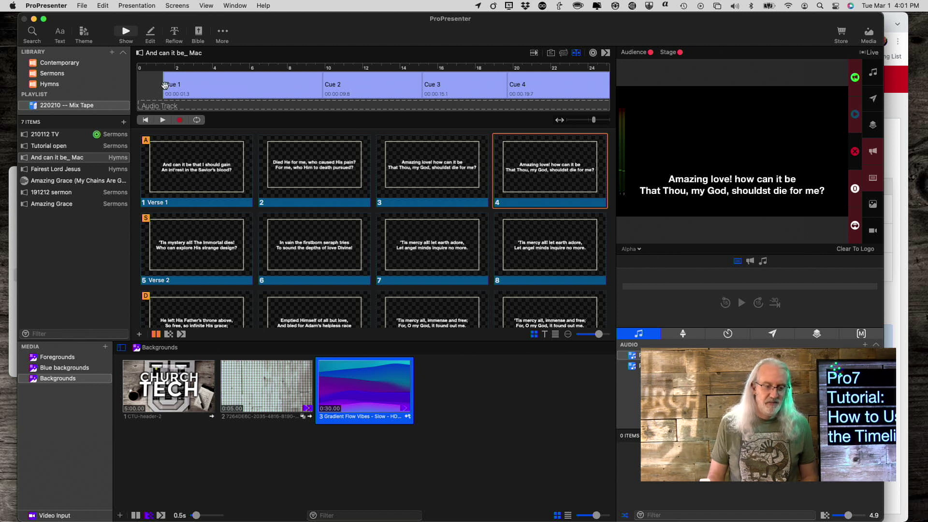
Move Cue 1 to 00:00:00.0, clear the output lyrics, then replay and stop the timeline.
left_click_drag(165, 85, 129, 86)
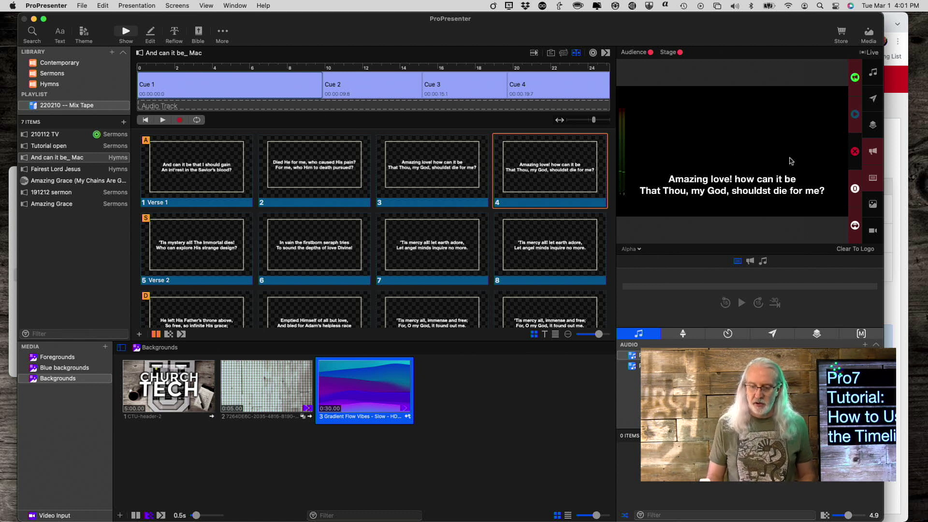
left_click(874, 182)
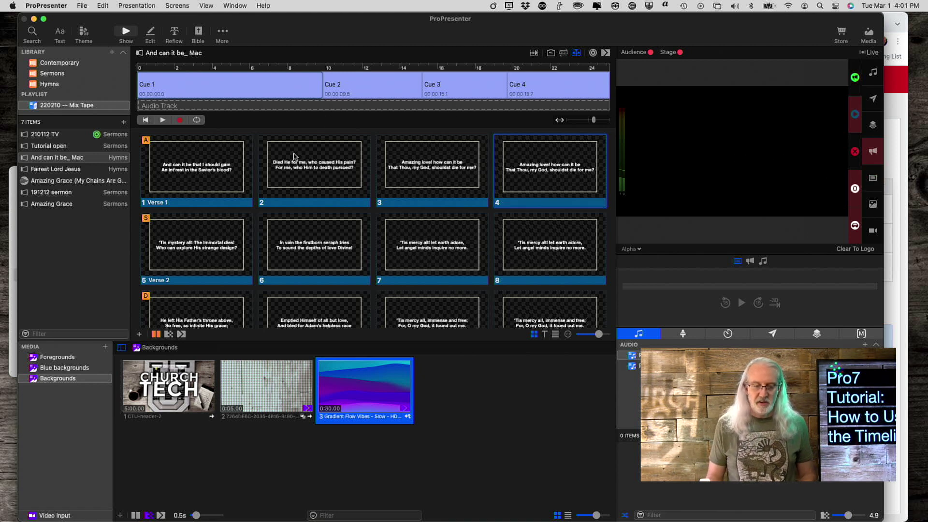
left_click(163, 121)
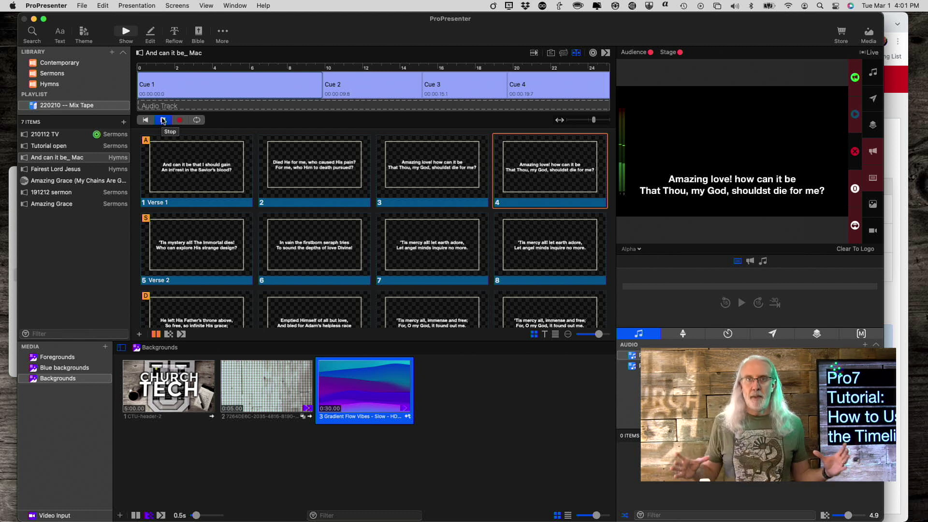
left_click(162, 121)
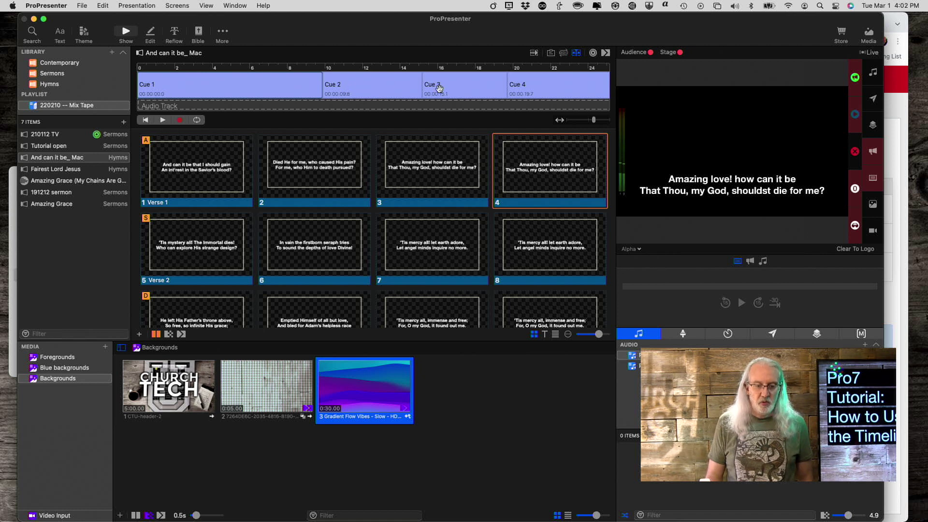
scroll(439, 89, "right", 2)
scroll(440, 88, "right", 1)
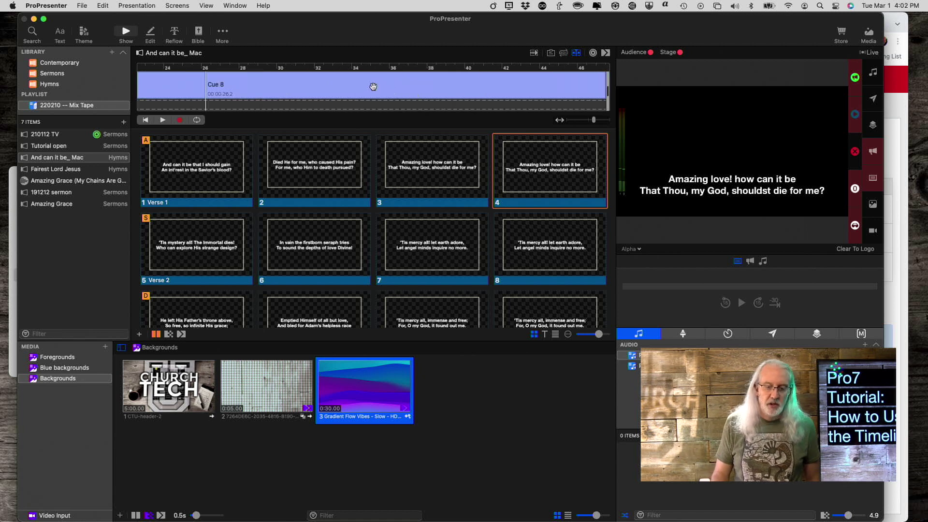
scroll(382, 88, "right", 1)
scroll(381, 88, "left", 10)
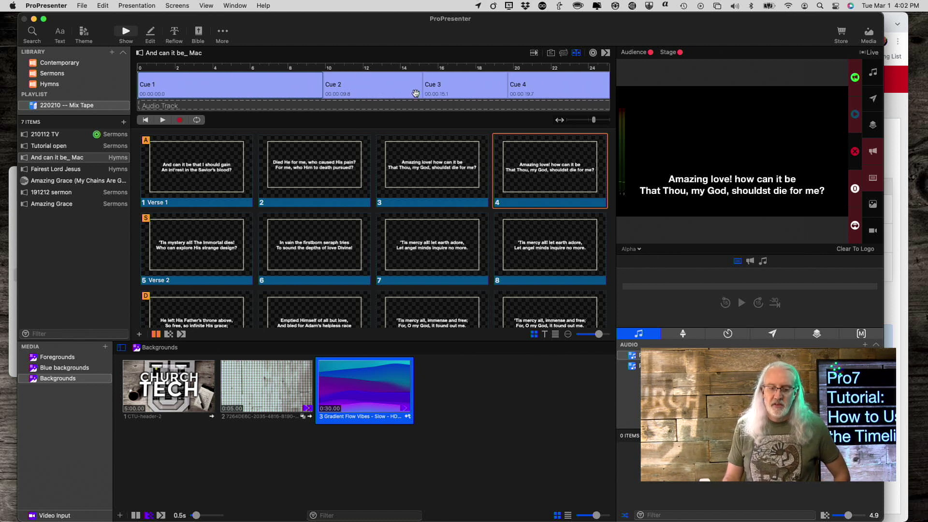
scroll(416, 93, "right", 3)
scroll(415, 92, "right", 4)
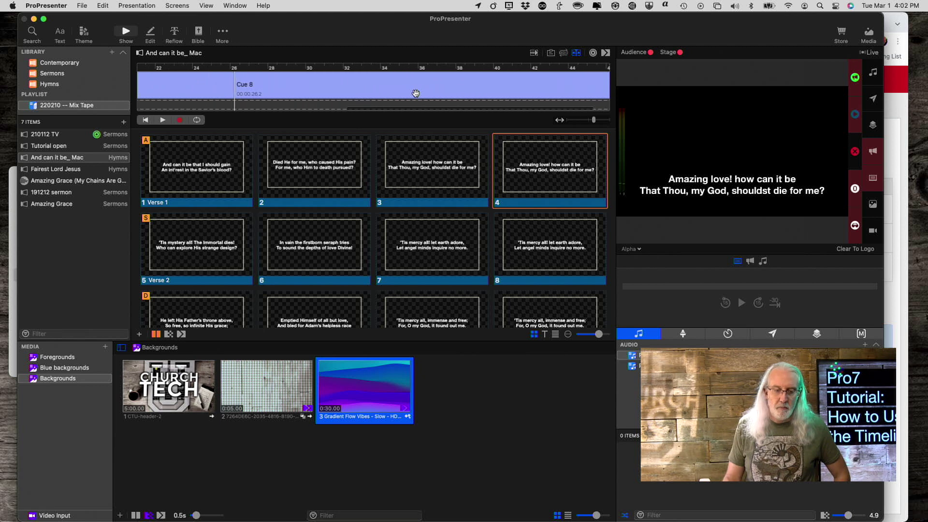
scroll(416, 93, "right", 2)
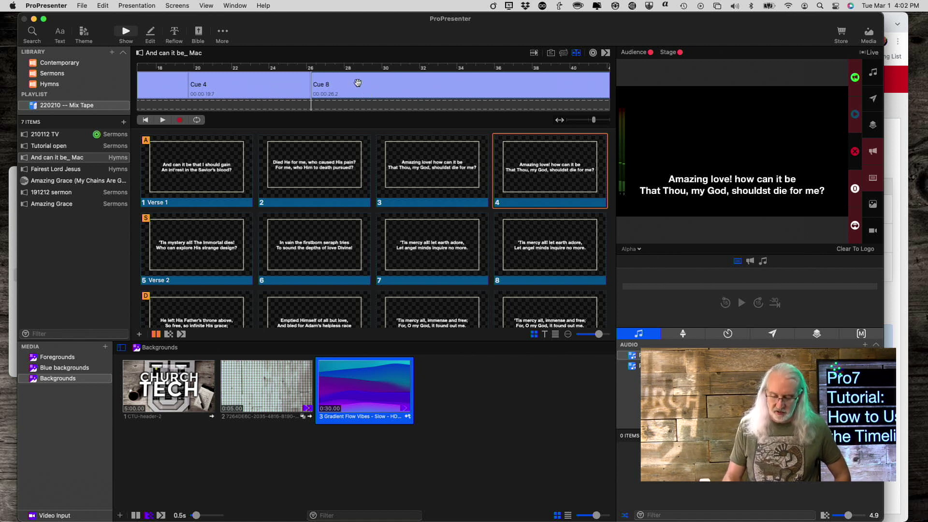
scroll(357, 83, "left", 10)
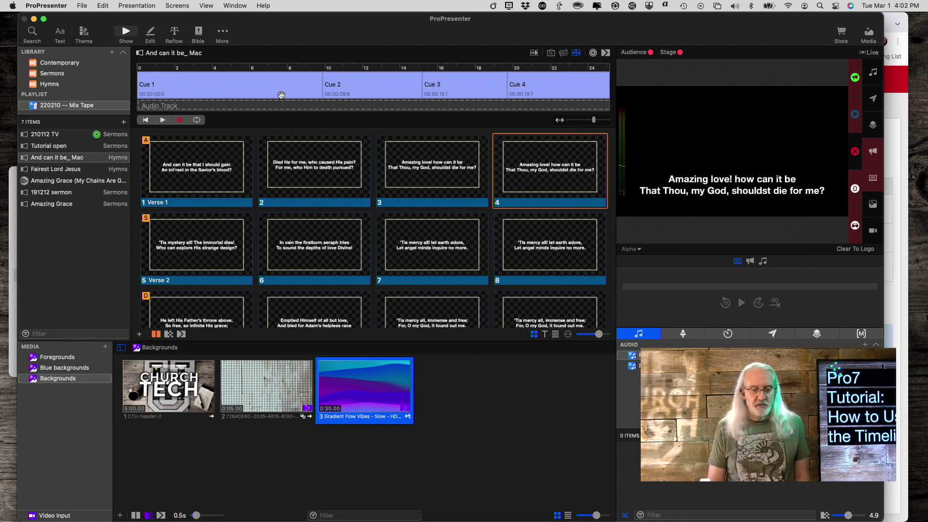
Delete Cues 3 and 4, then scroll to confirm Cue 1, Cue 2 and Cue 7 remain.
left_click(467, 87)
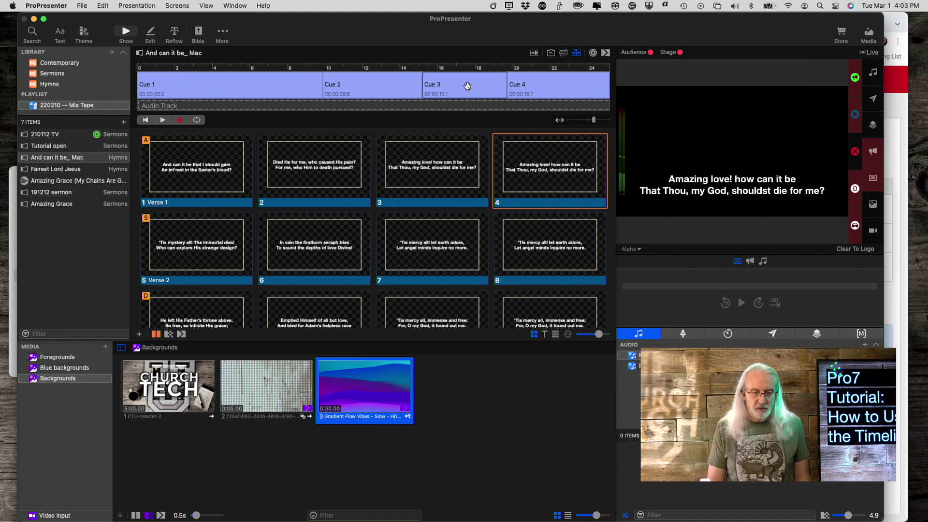
left_click(543, 86)
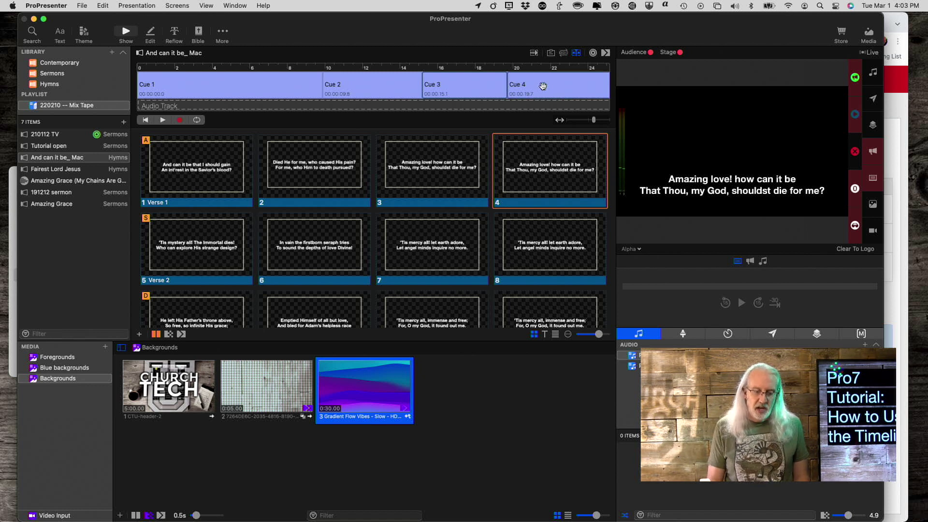
key("BackSpace")
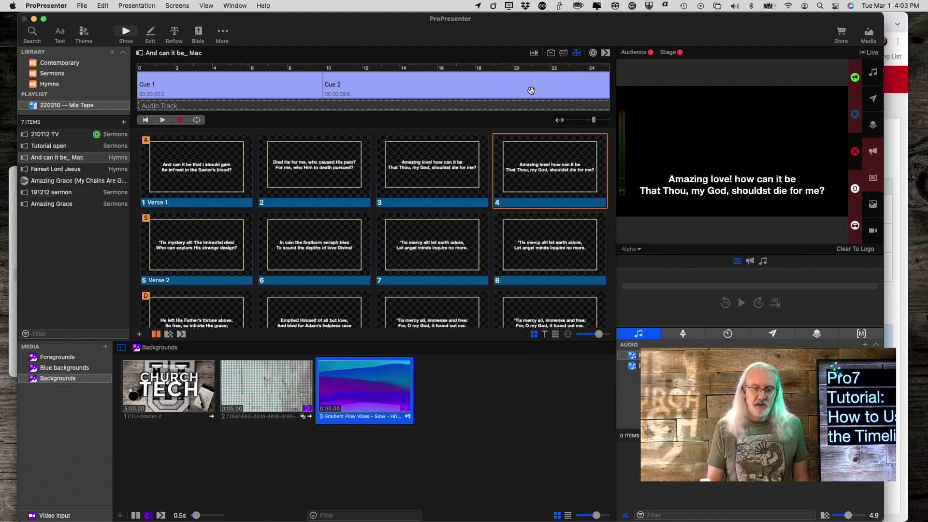
scroll(532, 88, "right", 10)
scroll(530, 91, "right", 1)
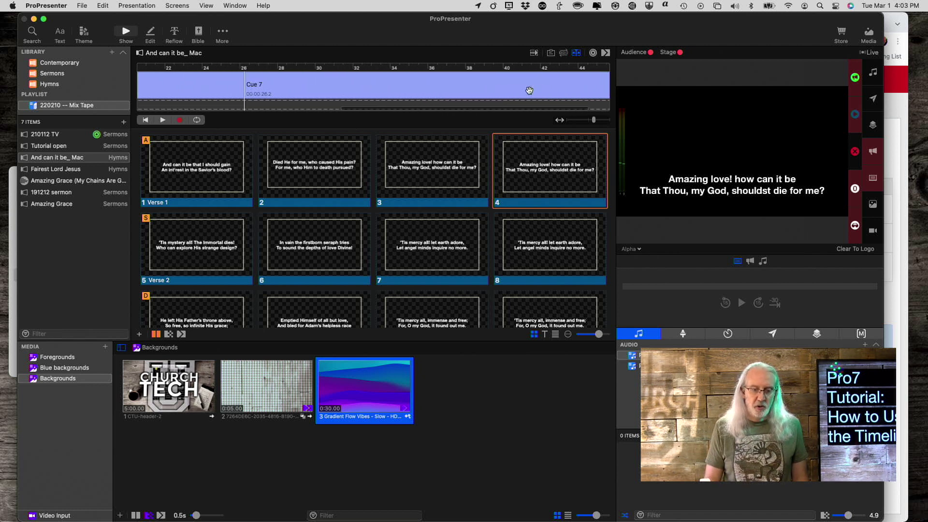
scroll(529, 90, "left", 10)
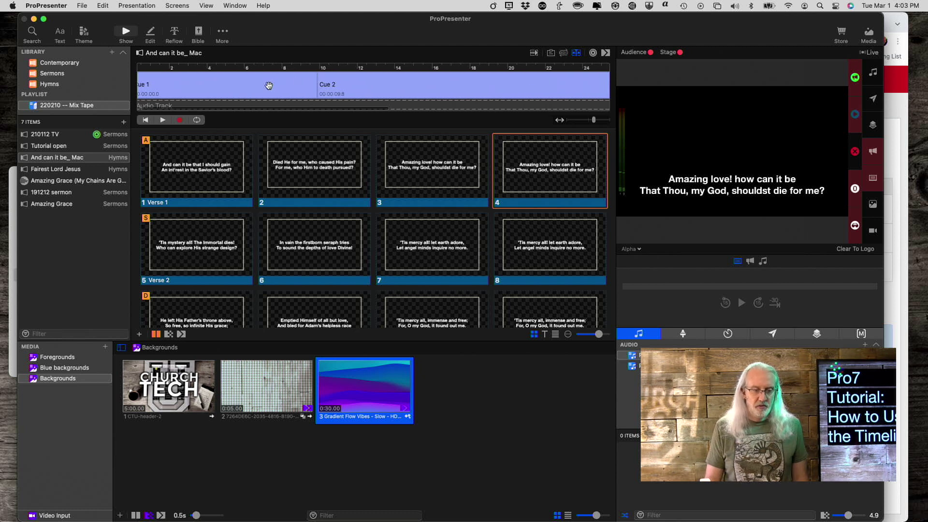
scroll(268, 85, "left", 1)
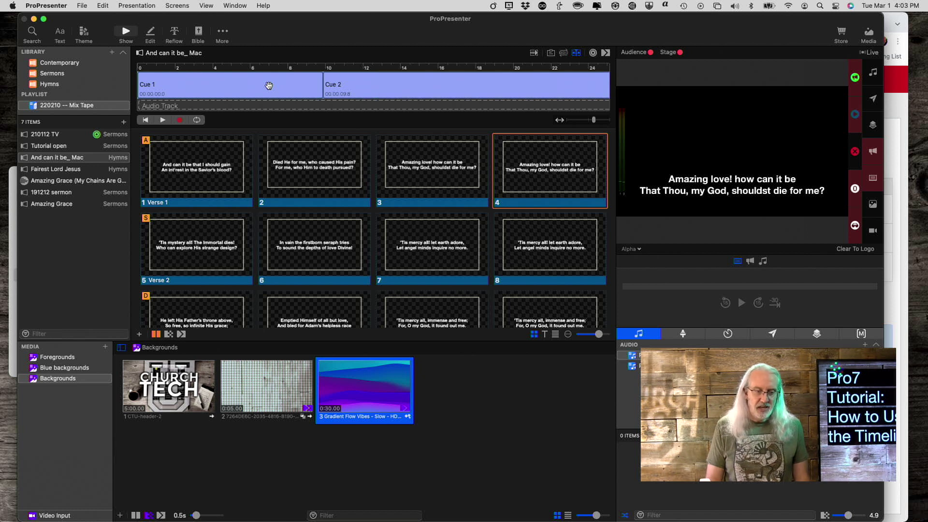
scroll(269, 85, "right", 10)
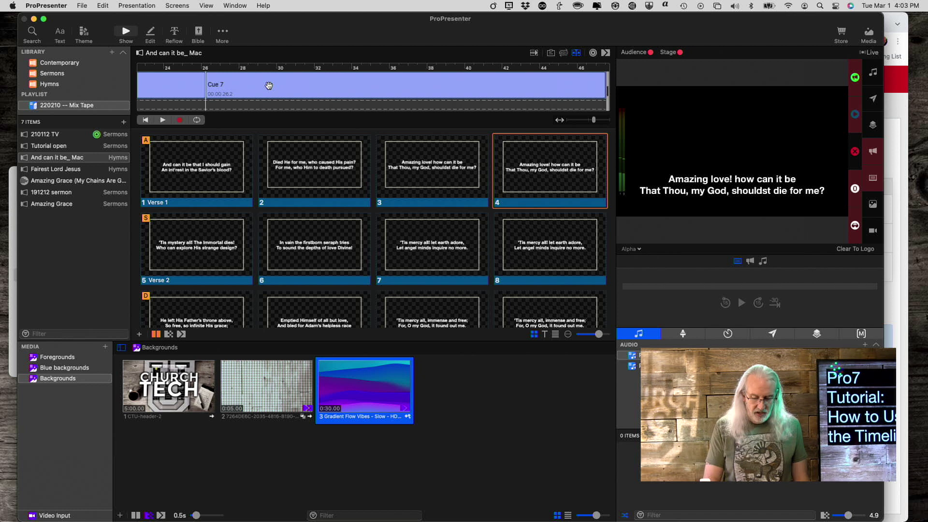
scroll(269, 85, "left", 10)
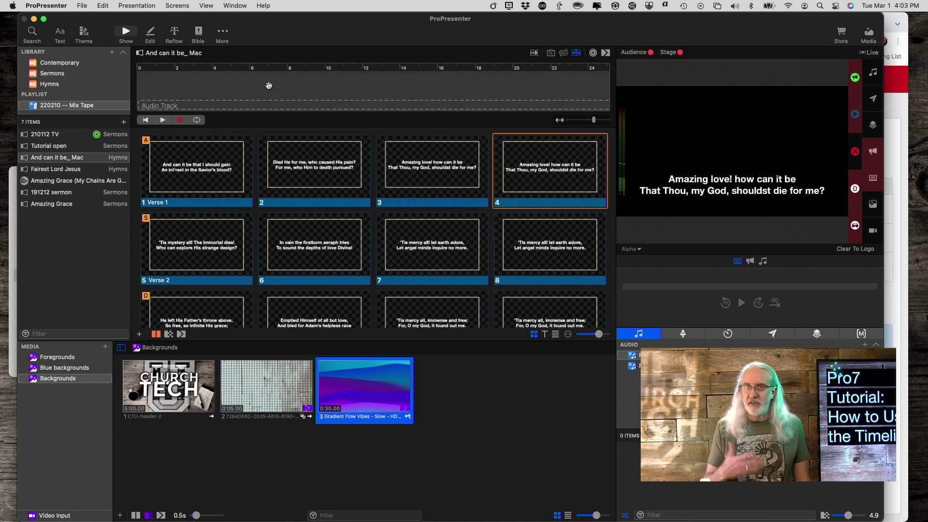